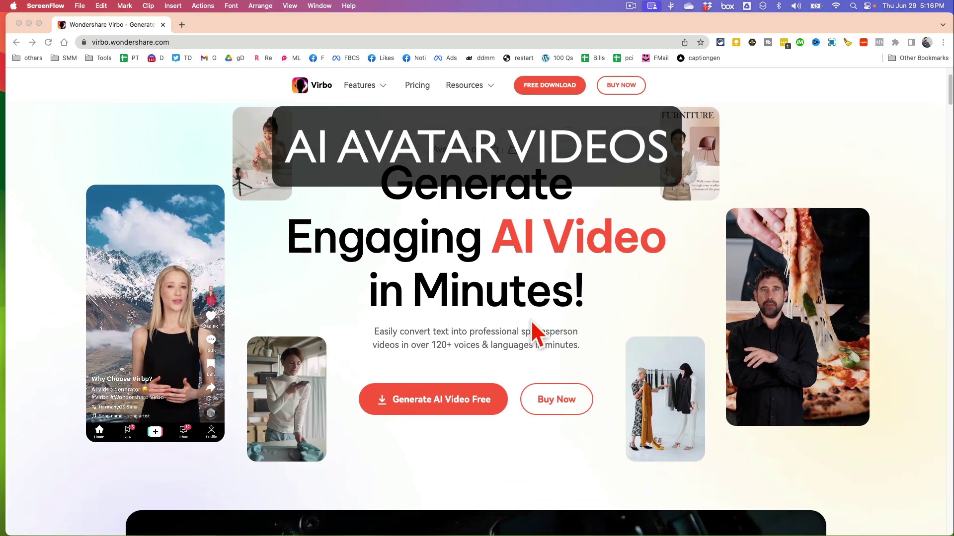
Scroll the Virbo web page and preview the Marketing, E-commerce and Training video templates.
{"action": "scroll", "coordinate": [531, 320], "scroll_direction": "up", "scroll_amount": 2}
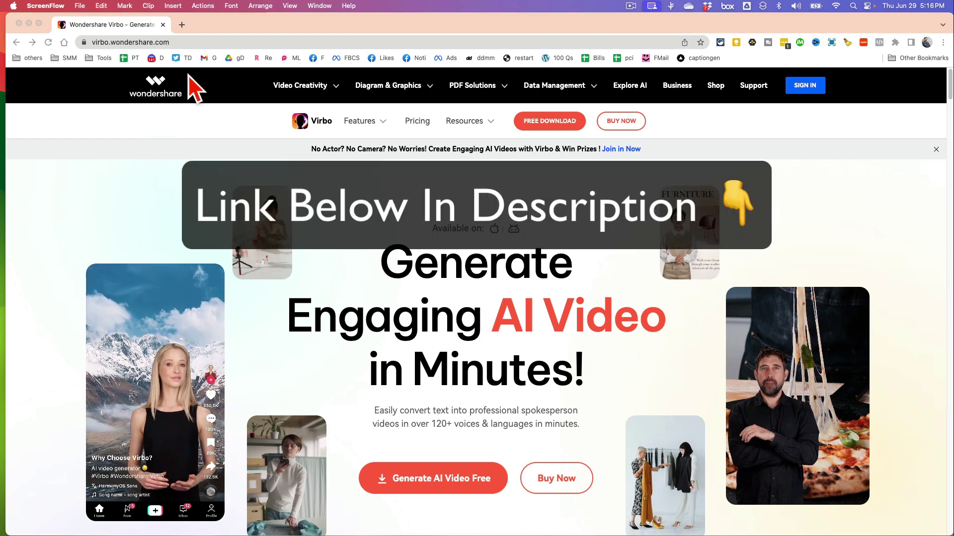
{"action": "left_click", "coordinate": [199, 41]}
{"action": "scroll", "coordinate": [599, 340], "scroll_direction": "down", "scroll_amount": 6}
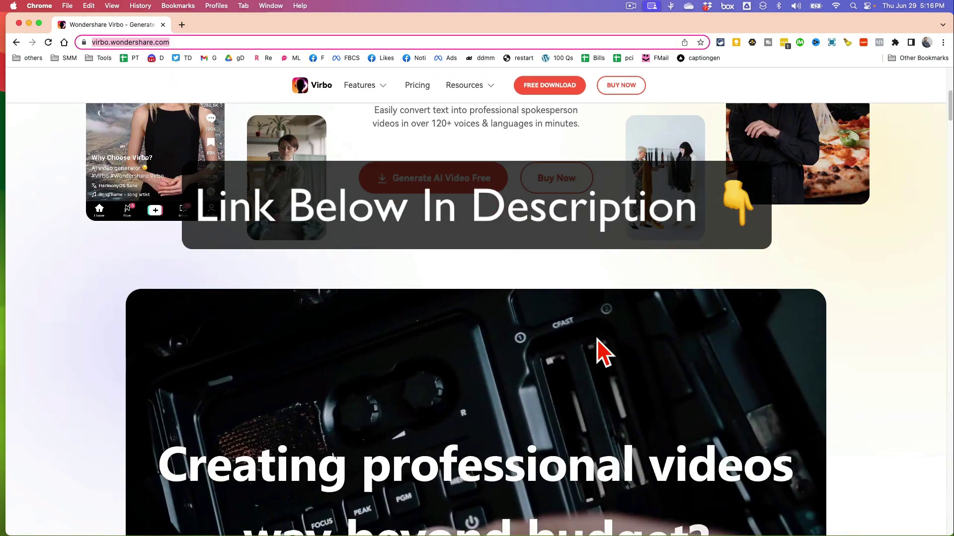
{"action": "scroll", "coordinate": [597, 338], "scroll_direction": "down", "scroll_amount": 12}
{"action": "scroll", "coordinate": [596, 338], "scroll_direction": "down", "scroll_amount": 1}
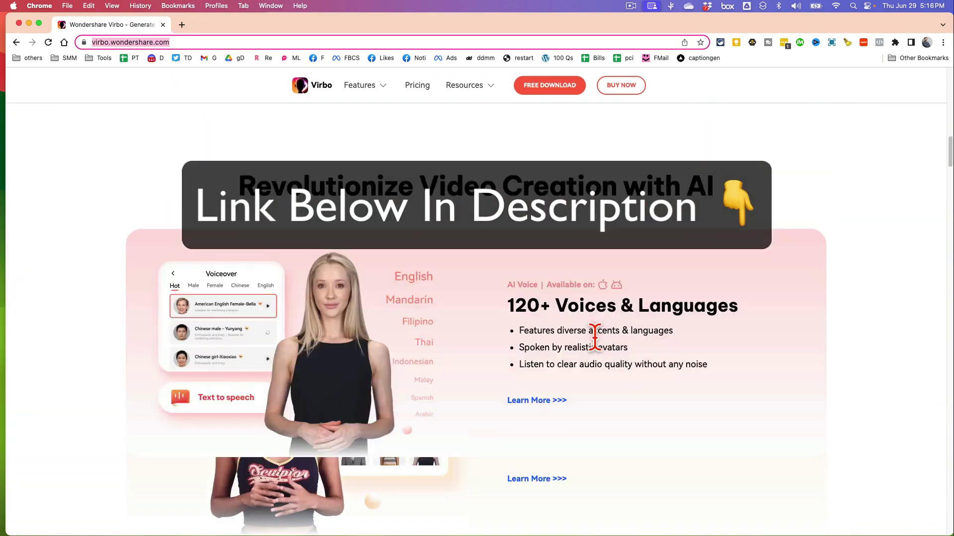
{"action": "scroll", "coordinate": [597, 338], "scroll_direction": "down", "scroll_amount": 20}
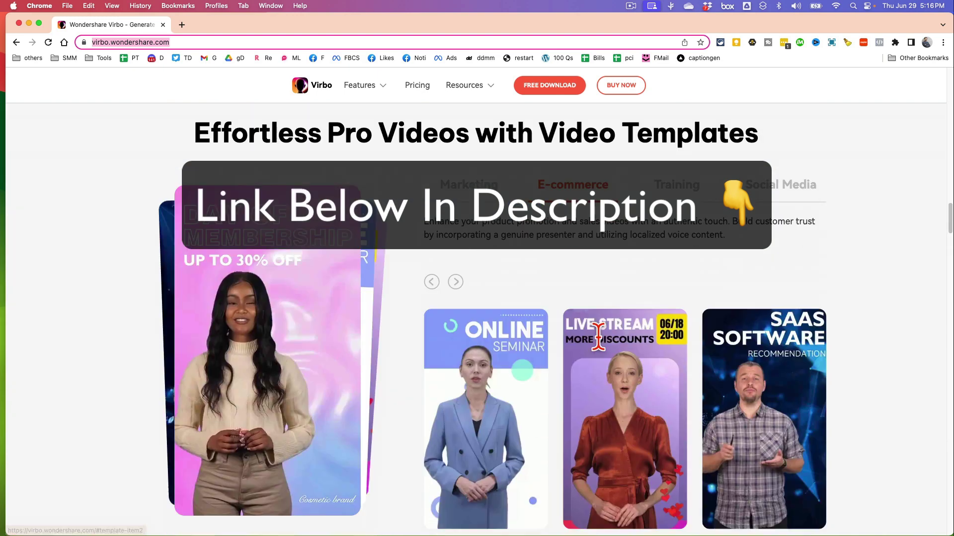
{"action": "scroll", "coordinate": [598, 338], "scroll_direction": "down", "scroll_amount": 2}
{"action": "scroll", "coordinate": [601, 350], "scroll_direction": "up", "scroll_amount": 2}
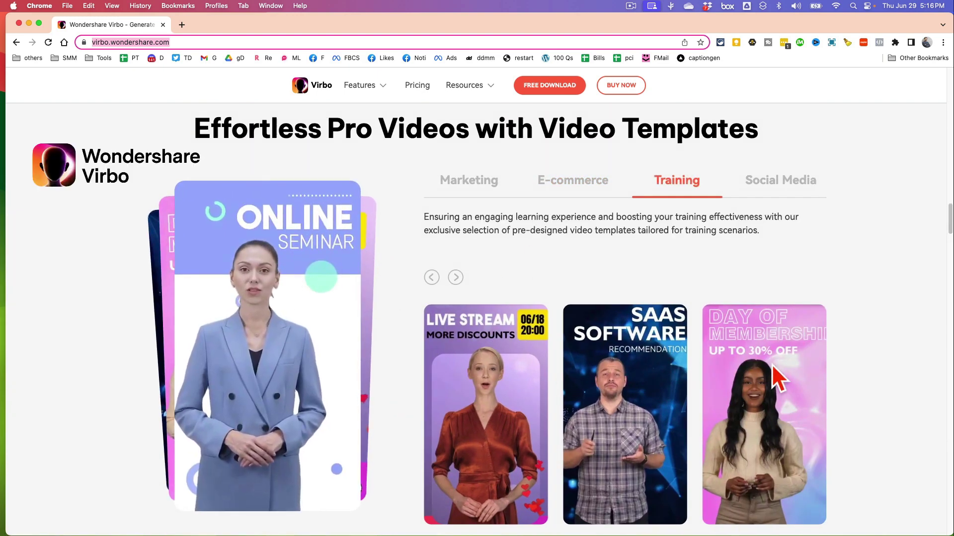
{"action": "left_click", "coordinate": [473, 189]}
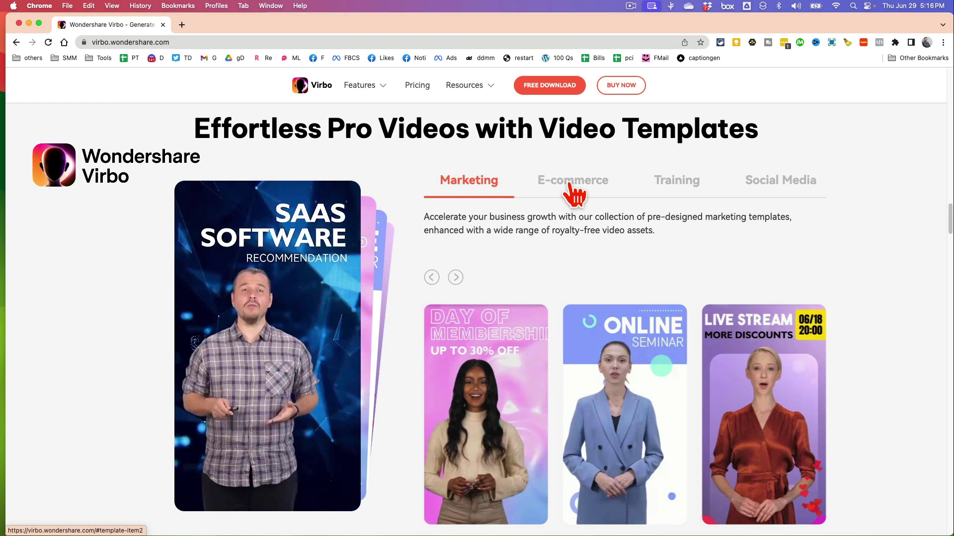
{"action": "left_click", "coordinate": [570, 185]}
{"action": "left_click", "coordinate": [676, 188]}
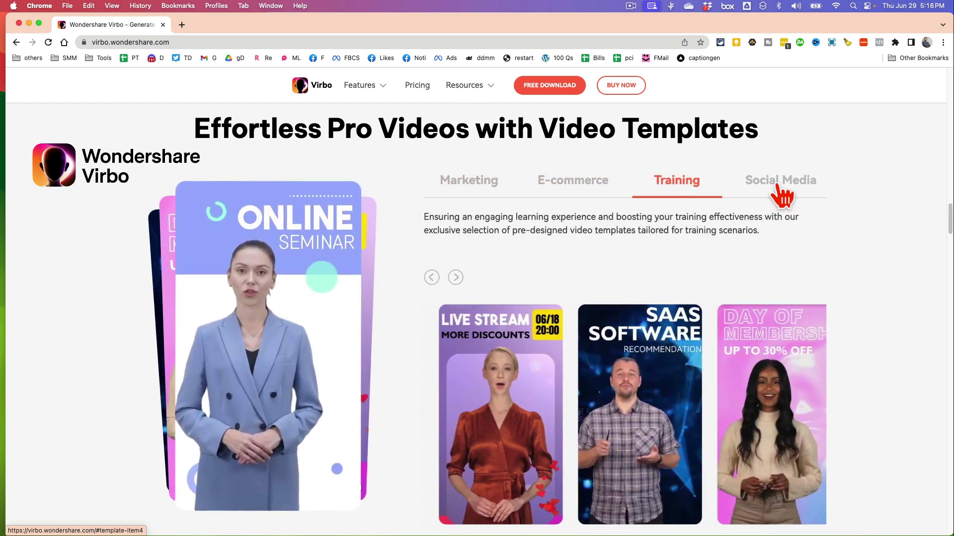
Switch to LetsView and minimize Chrome so only the mirrored phone remains.
{"action": "scroll", "coordinate": [812, 301], "scroll_direction": "down", "scroll_amount": 3}
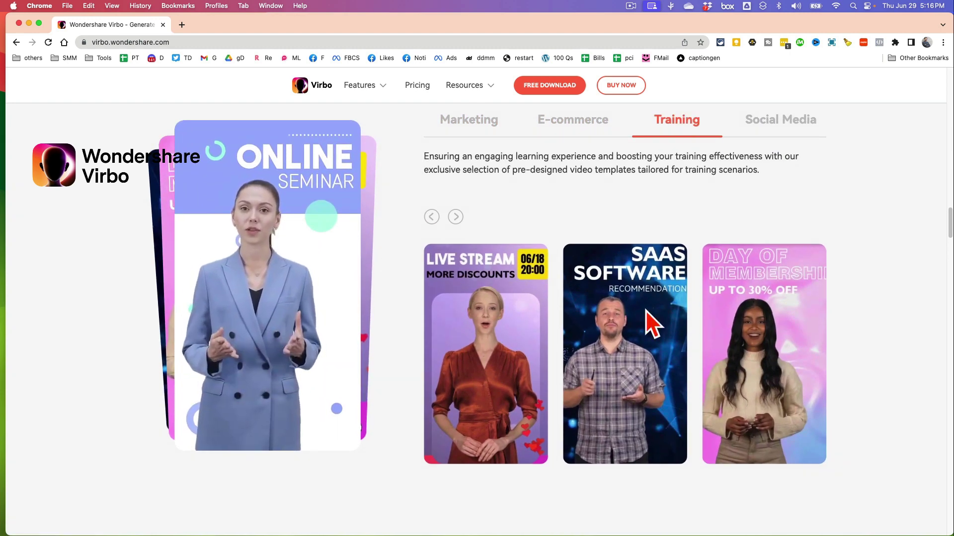
{"action": "scroll", "coordinate": [804, 338], "scroll_direction": "down", "scroll_amount": 10}
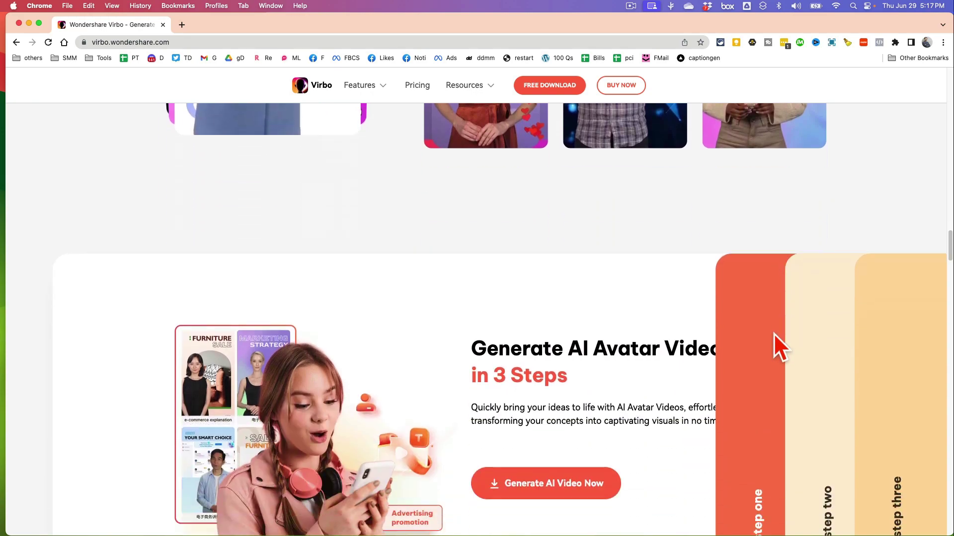
{"action": "scroll", "coordinate": [768, 328], "scroll_direction": "up", "scroll_amount": 15}
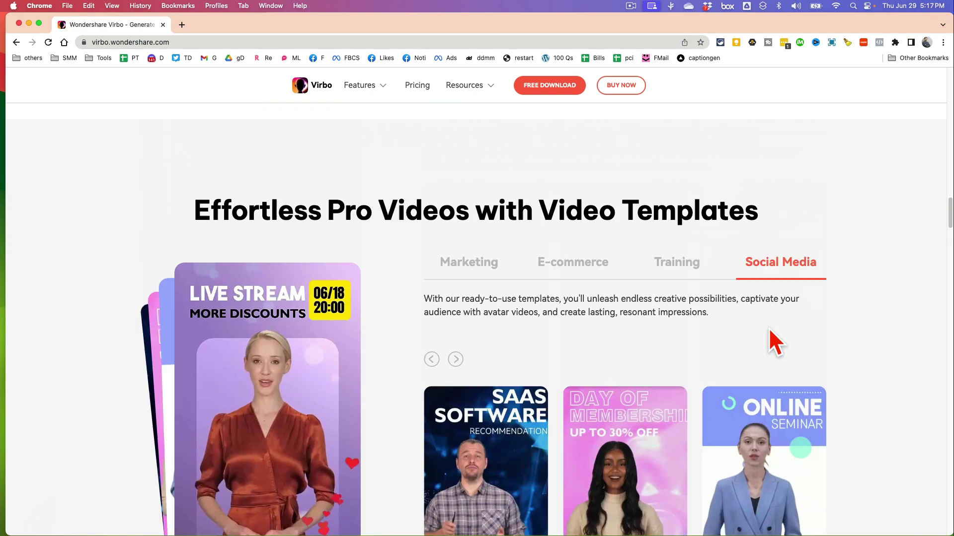
{"action": "scroll", "coordinate": [768, 328], "scroll_direction": "up", "scroll_amount": 20}
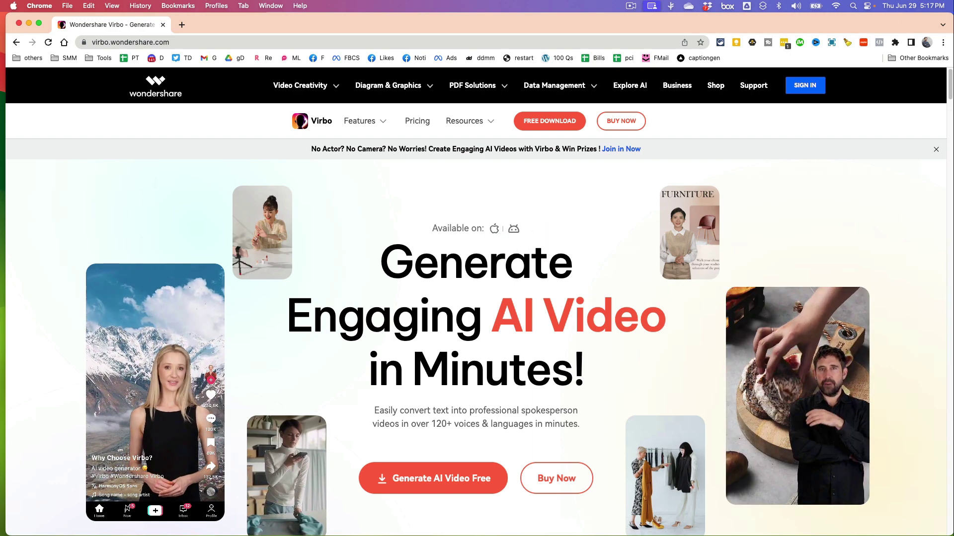
{"action": "key", "text": "super+shift+5"}
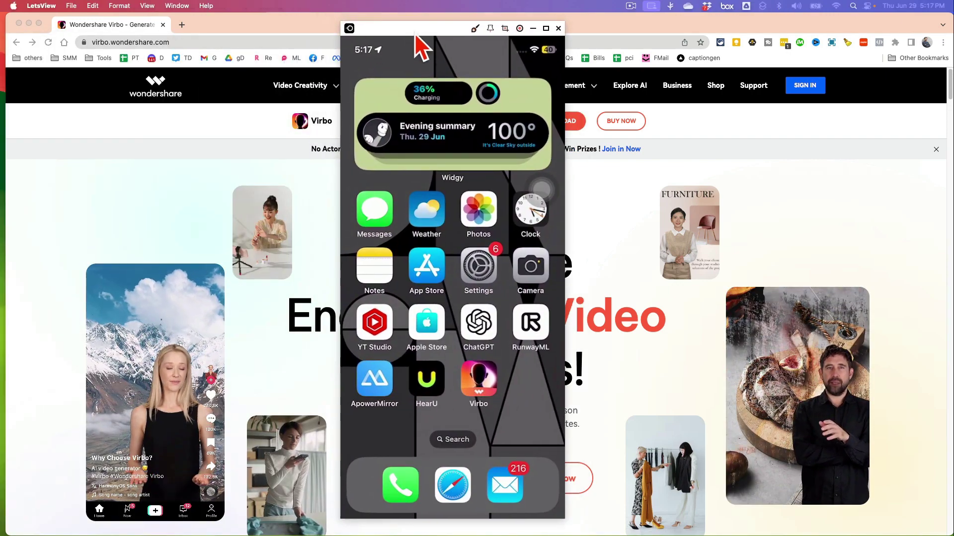
{"action": "left_click", "coordinate": [39, 23]}
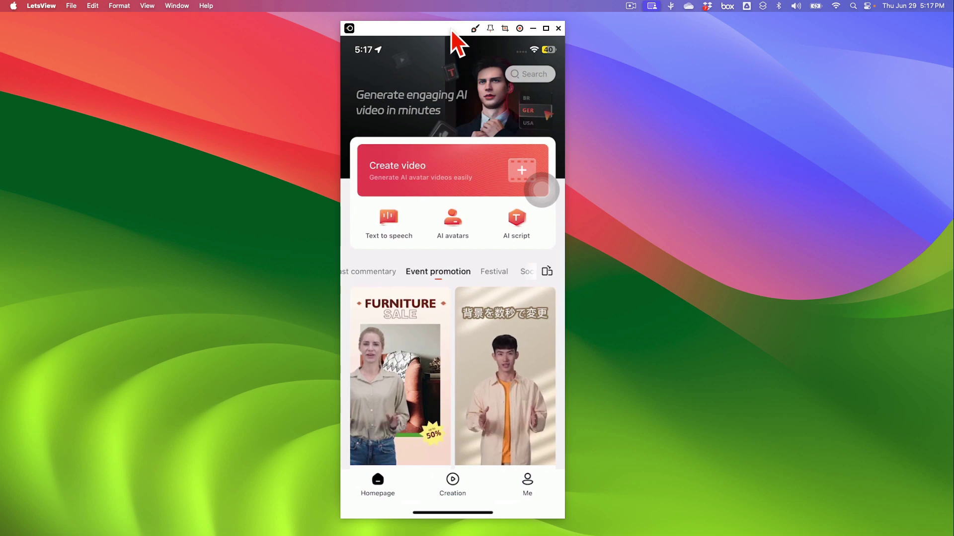
Browse the Product introduction, Broadcast commentary, Event promotion and Festival template tabs, then check Creation.
{"action": "left_click_drag", "start_coordinate": [453, 30], "coordinate": [467, 27]}
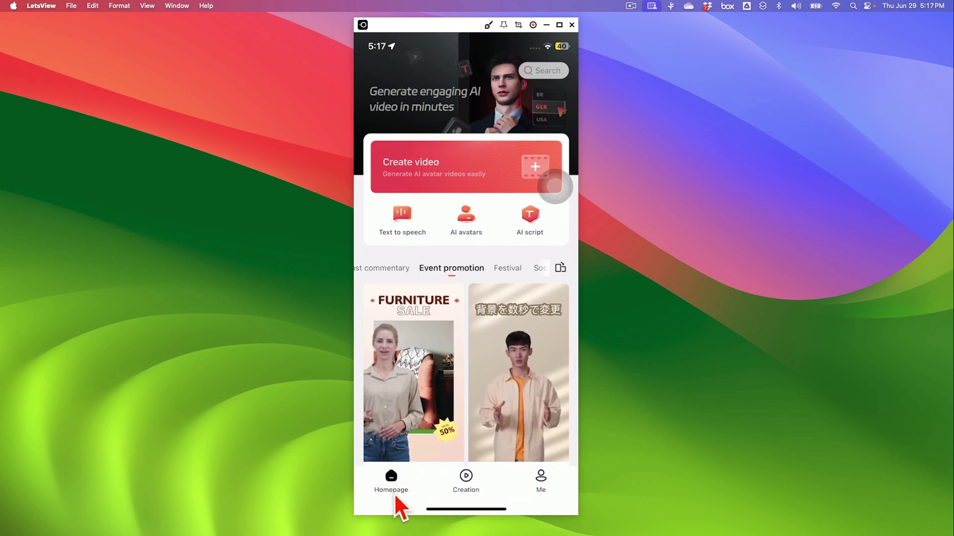
{"action": "scroll", "coordinate": [436, 383], "scroll_direction": "down", "scroll_amount": 3}
{"action": "scroll", "coordinate": [426, 383], "scroll_direction": "up", "scroll_amount": 3}
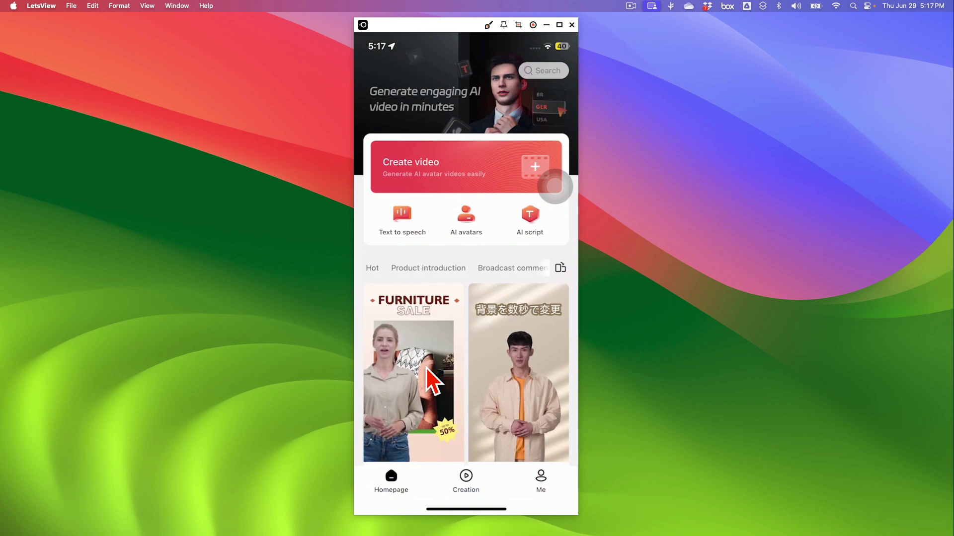
{"action": "left_click_drag", "start_coordinate": [426, 368], "coordinate": [426, 320]}
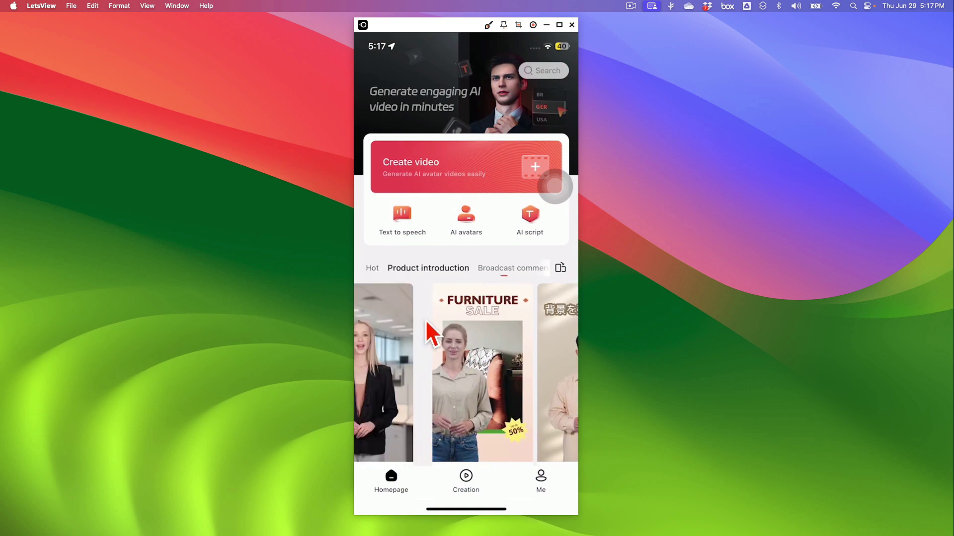
{"action": "left_click", "coordinate": [491, 278]}
{"action": "left_click", "coordinate": [495, 281]}
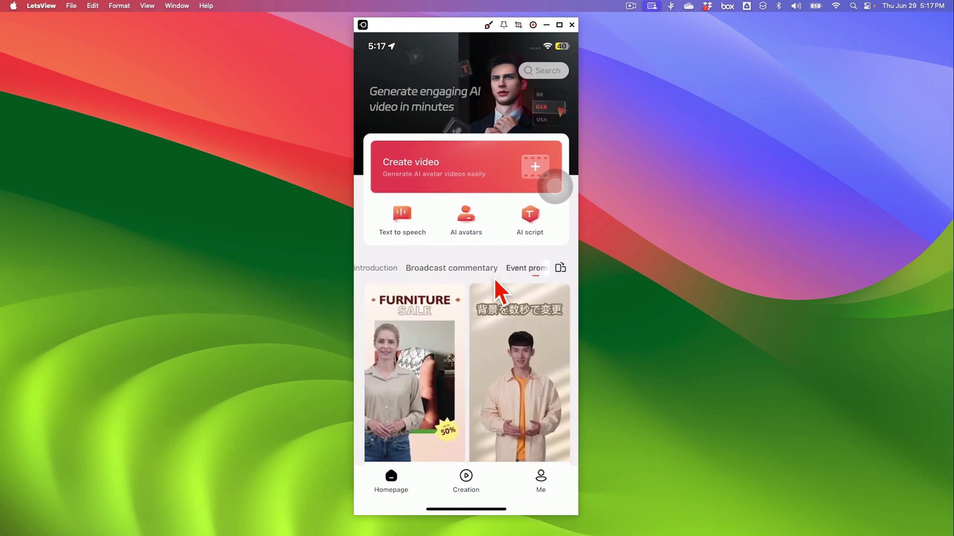
{"action": "left_click", "coordinate": [495, 280]}
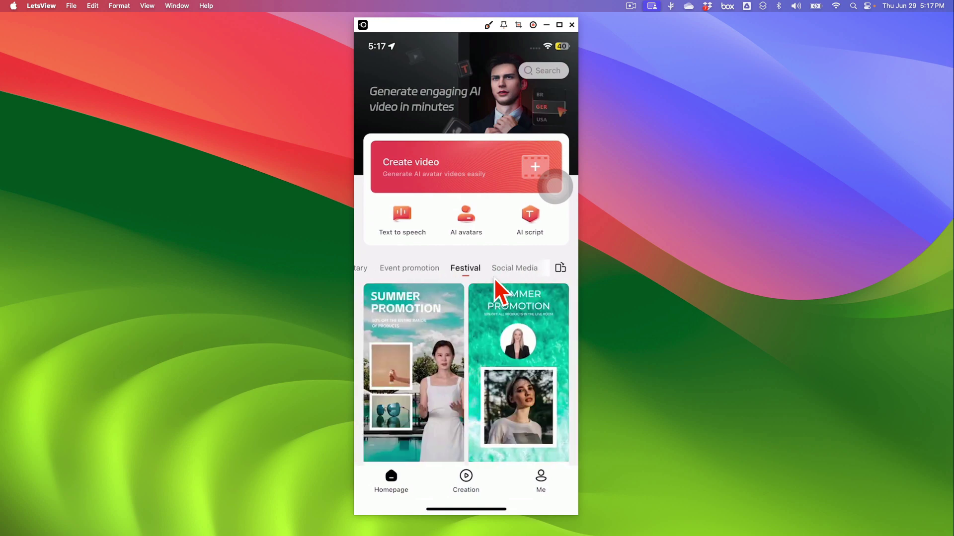
{"action": "left_click", "coordinate": [480, 492]}
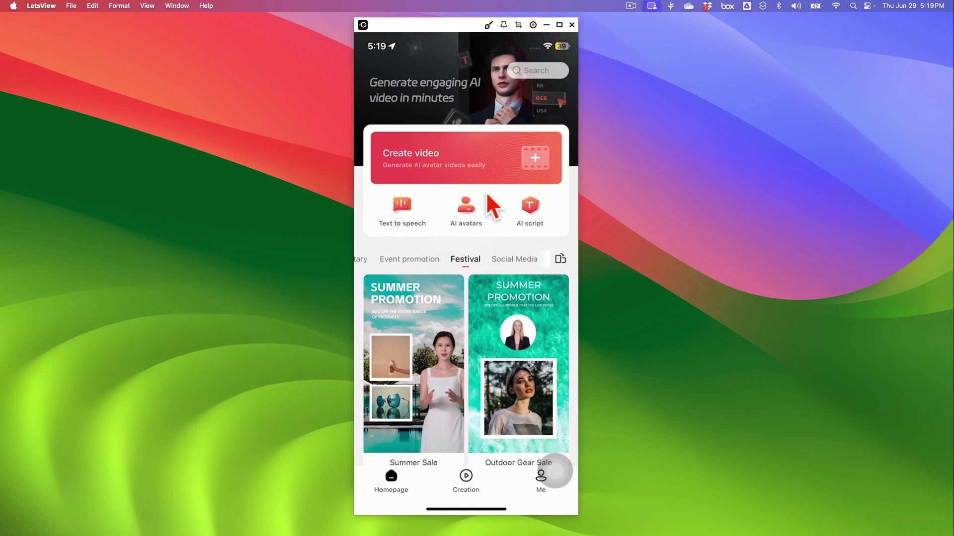
Filter AI avatars to Female and open the Luna - Sports avatar preview.
{"action": "left_click", "coordinate": [458, 220]}
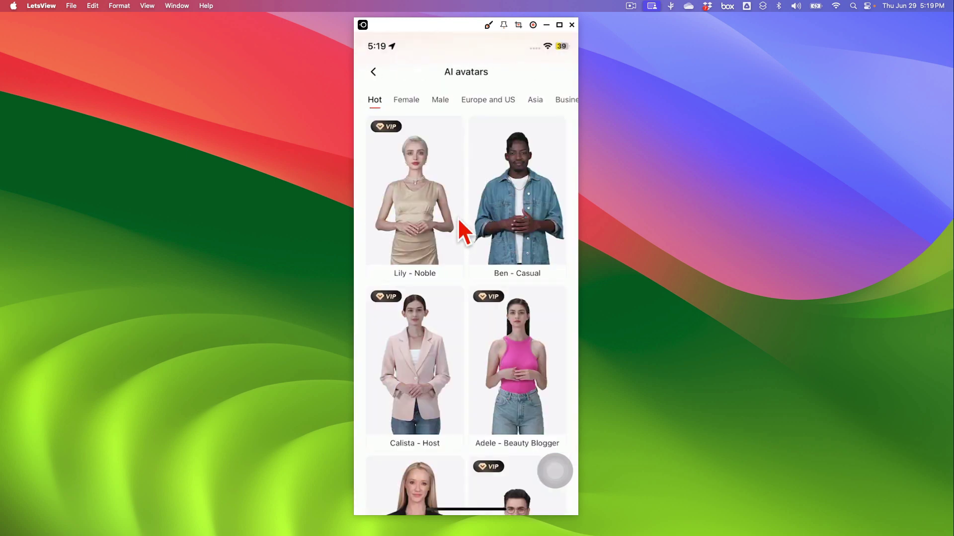
{"action": "scroll", "coordinate": [459, 221], "scroll_direction": "down", "scroll_amount": 3}
{"action": "scroll", "coordinate": [437, 163], "scroll_direction": "up", "scroll_amount": 3}
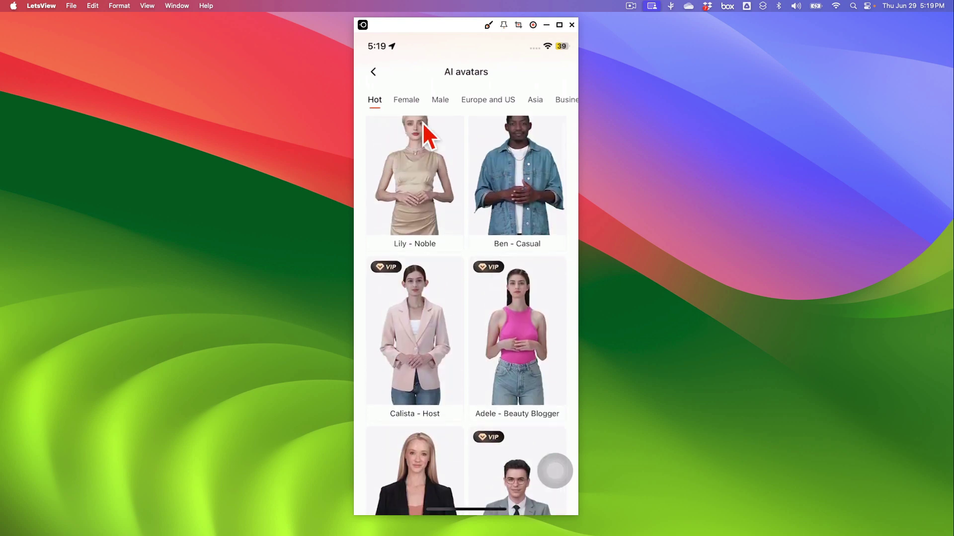
{"action": "left_click", "coordinate": [406, 102]}
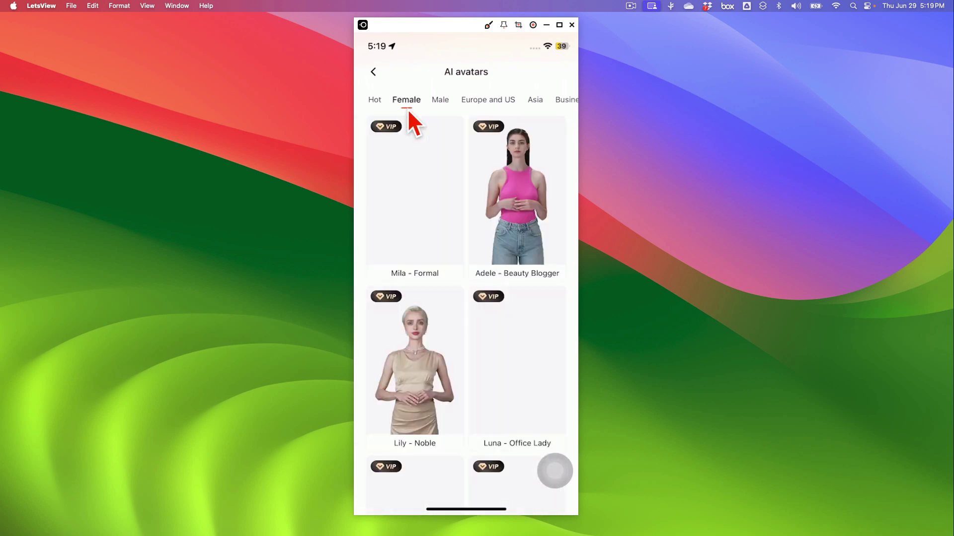
{"action": "scroll", "coordinate": [409, 112], "scroll_direction": "down", "scroll_amount": 10}
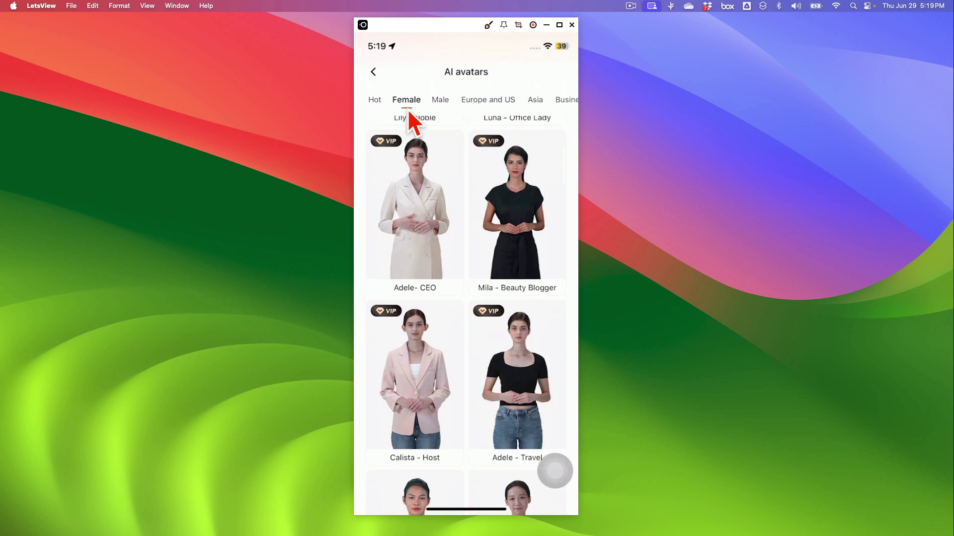
{"action": "scroll", "coordinate": [411, 122], "scroll_direction": "down", "scroll_amount": 3}
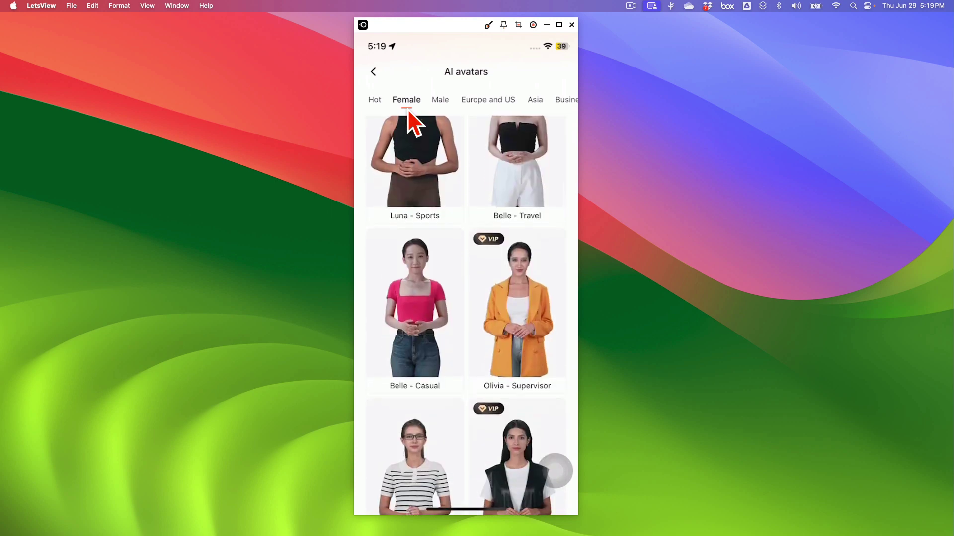
{"action": "scroll", "coordinate": [410, 122], "scroll_direction": "up", "scroll_amount": 2}
{"action": "scroll", "coordinate": [410, 123], "scroll_direction": "up", "scroll_amount": 3}
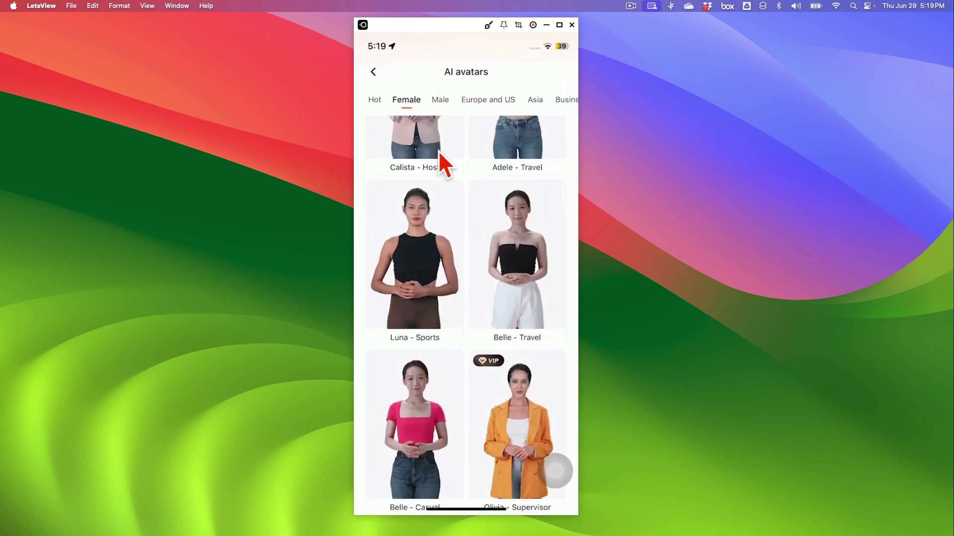
{"action": "left_click", "coordinate": [418, 282]}
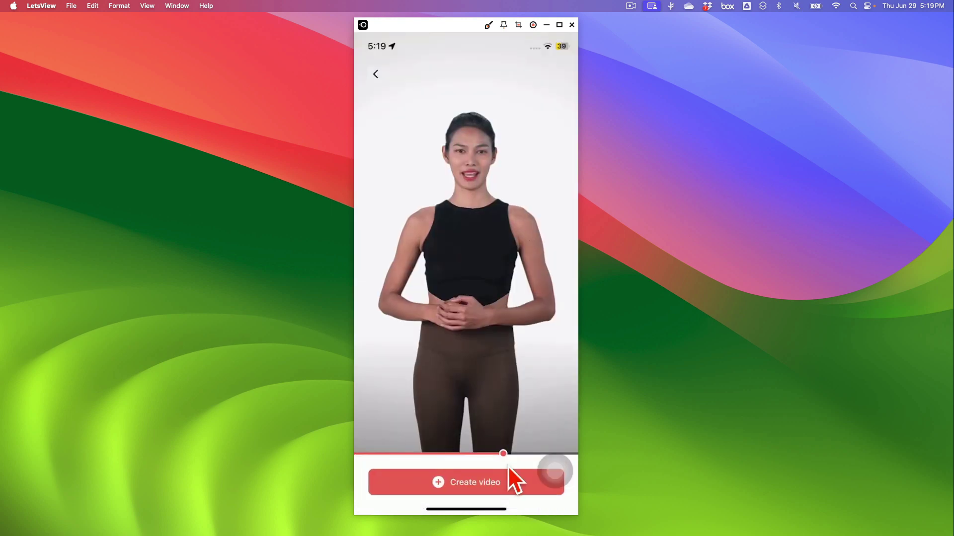
Create a 9:16 portrait video with Luna - Sports and open it in the editor.
{"action": "left_click", "coordinate": [479, 492]}
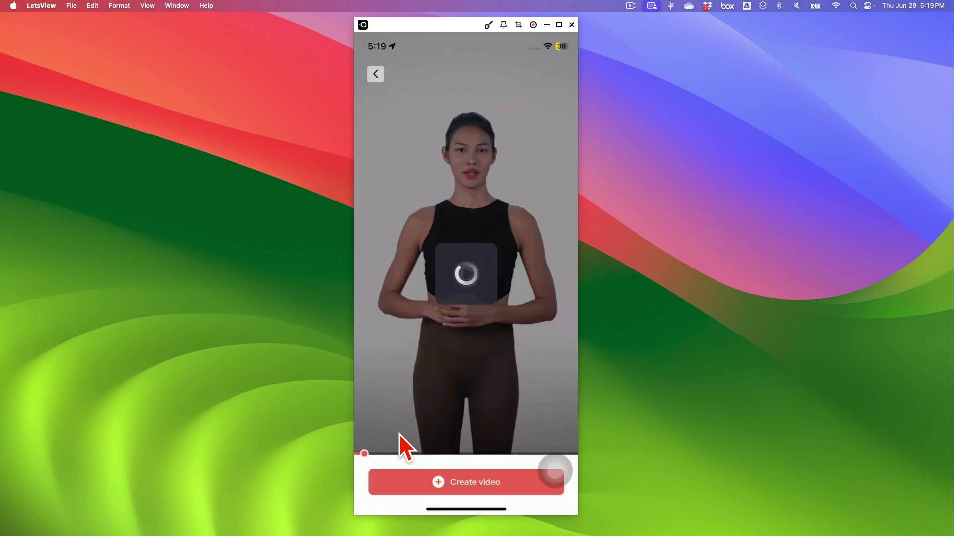
{"action": "left_click", "coordinate": [555, 464]}
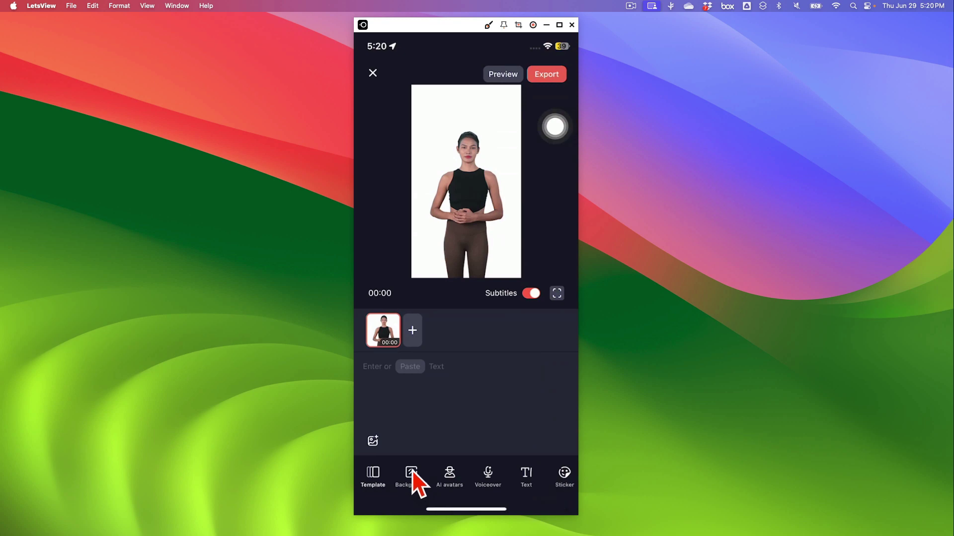
Set the avatar's background to solid red from the Template options.
{"action": "left_click", "coordinate": [367, 485]}
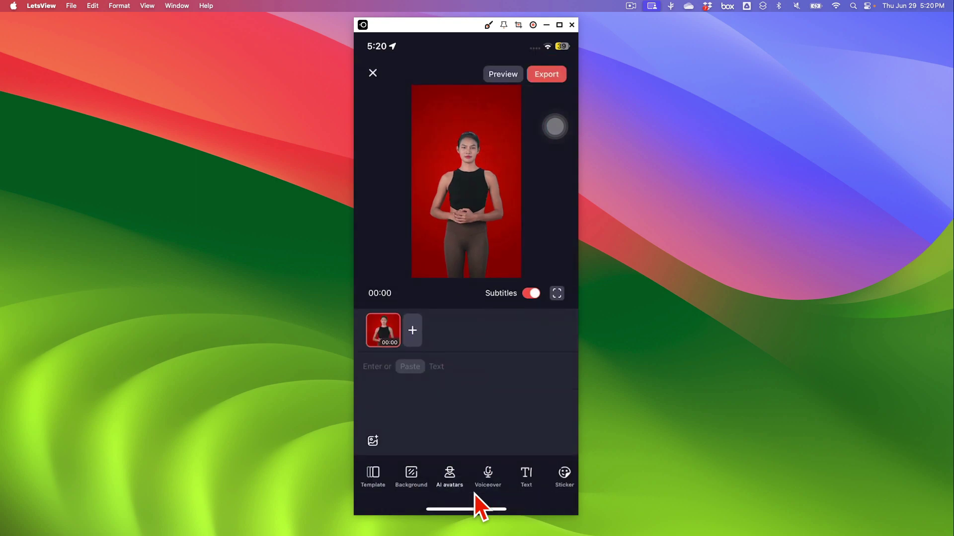
Enter the script 'Hey look at this awesome ai video tool. It makes amazing videos in minutes.'.
{"action": "left_click", "coordinate": [391, 384]}
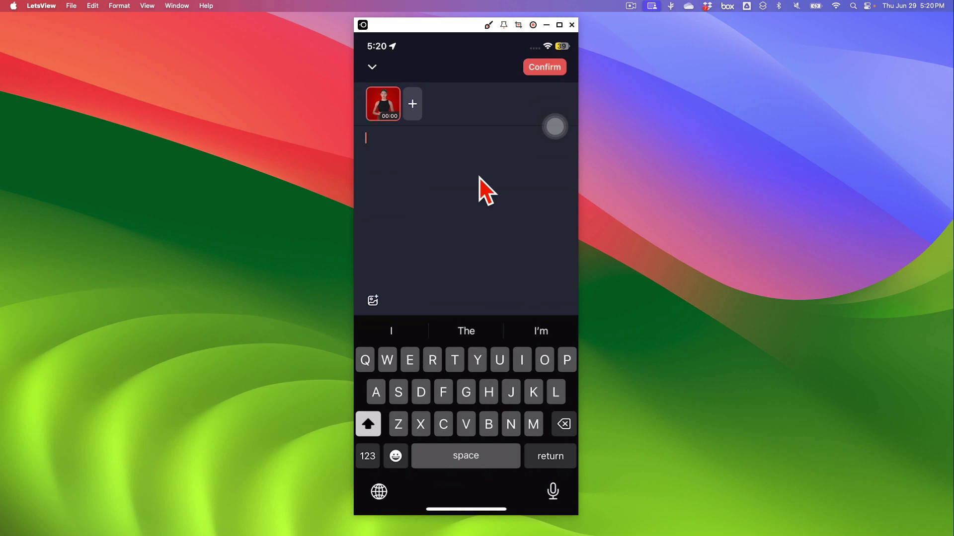
{"action": "type", "text": "Hey "}
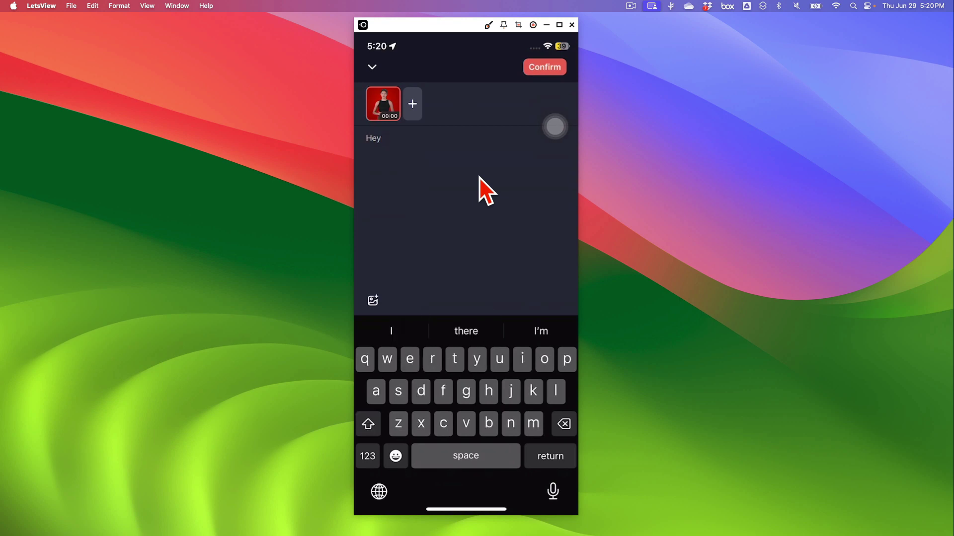
{"action": "type", "text": "look"}
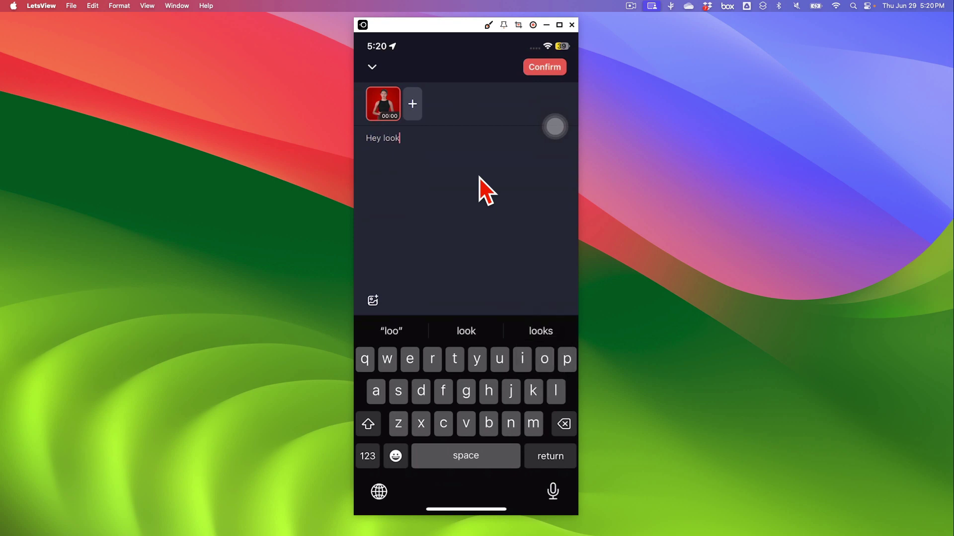
{"action": "type", "text": " at this awe"}
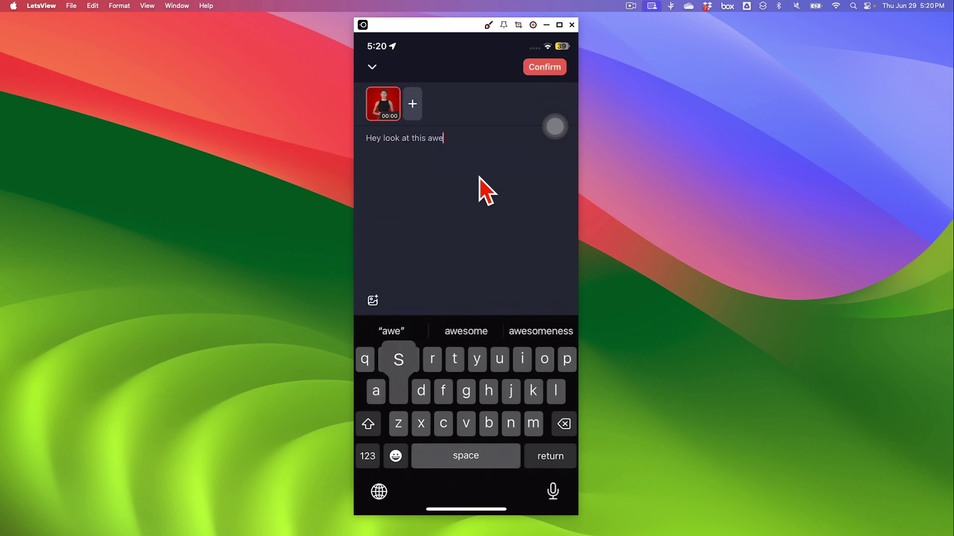
{"action": "type", "text": "some al "}
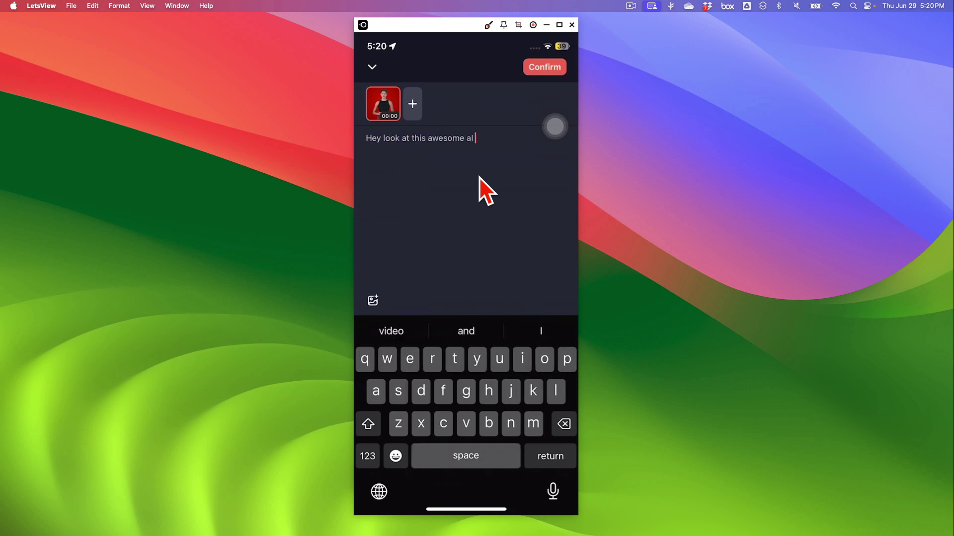
{"action": "type", "text": "video tool."}
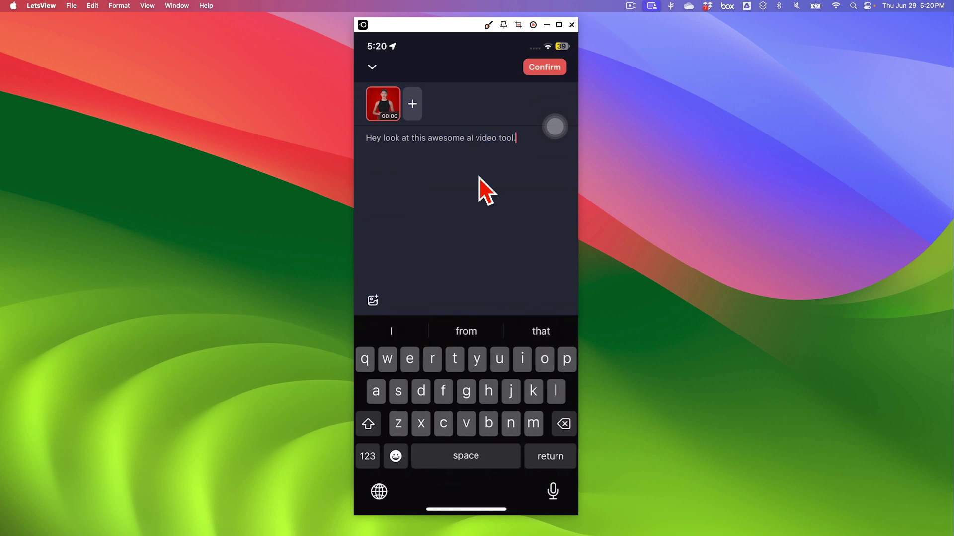
{"action": "type", "text": " It"}
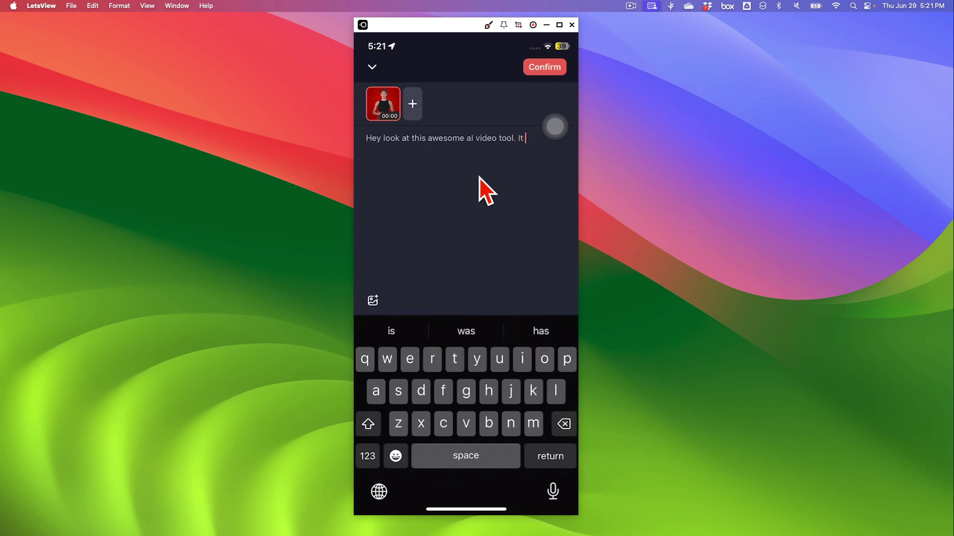
{"action": "type", "text": " makes amazi"}
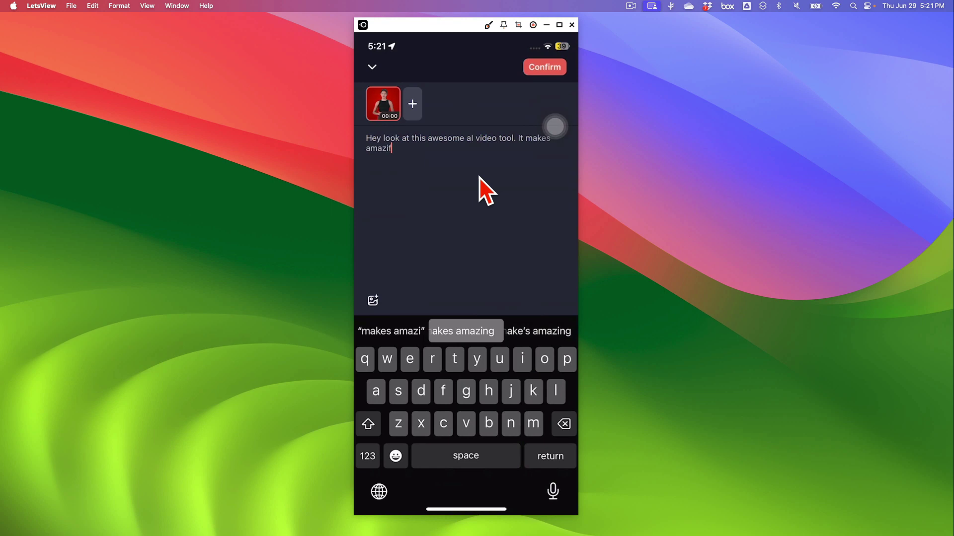
{"action": "type", "text": "ng videos in"}
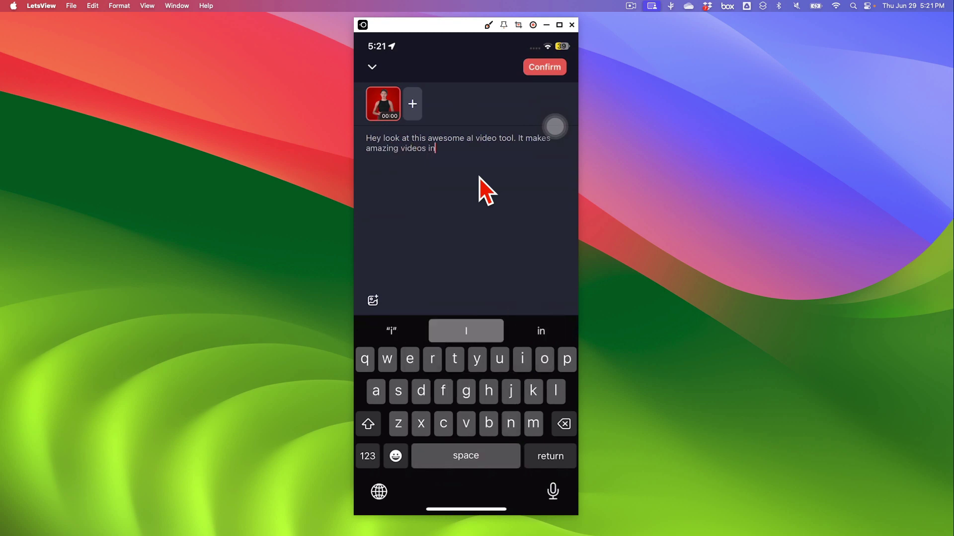
{"action": "type", "text": " minutes."}
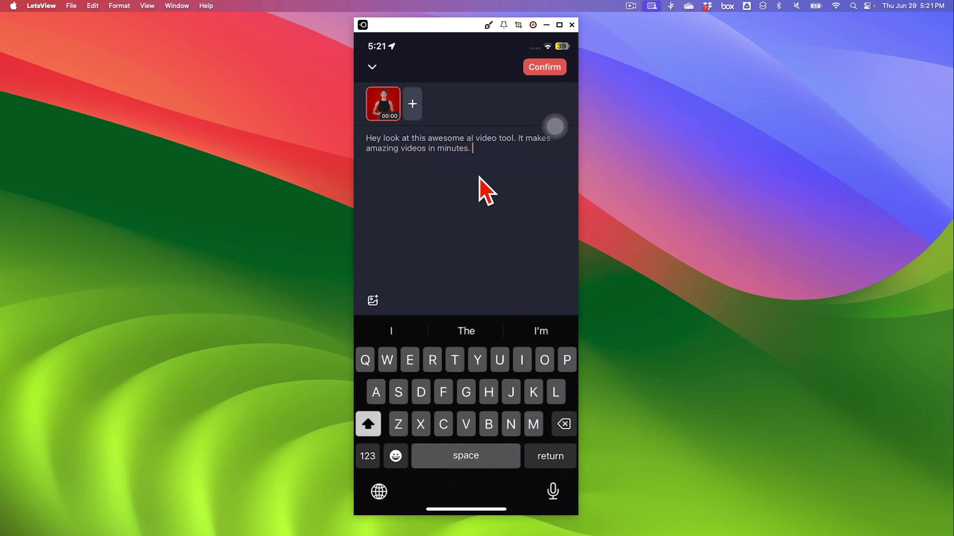
Confirm the script and toggle subtitles off and back on in the preview.
{"action": "left_click", "coordinate": [535, 74]}
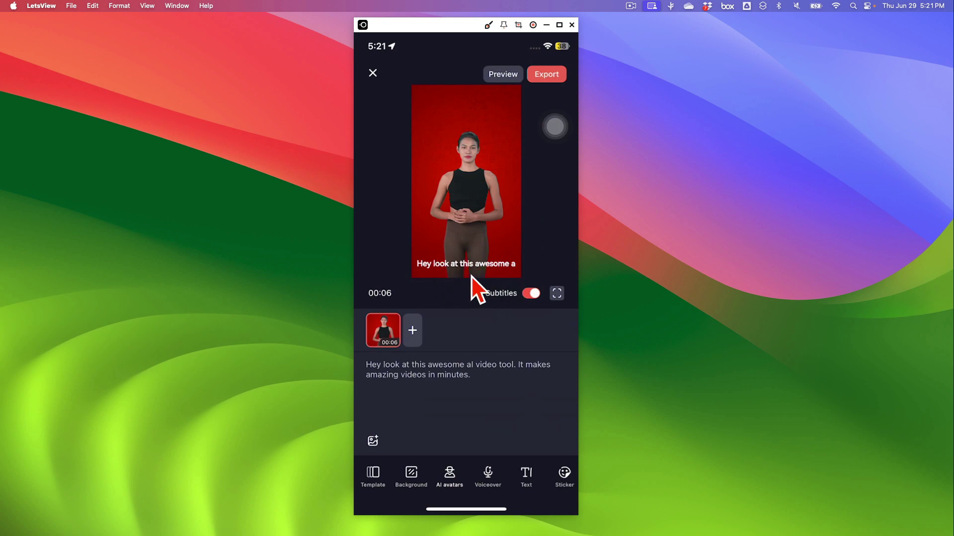
{"action": "left_click", "coordinate": [529, 297]}
{"action": "left_click", "coordinate": [530, 295]}
Choose the Italian Gentle voiceover and apply it to all storyboards.
{"action": "left_click", "coordinate": [488, 476]}
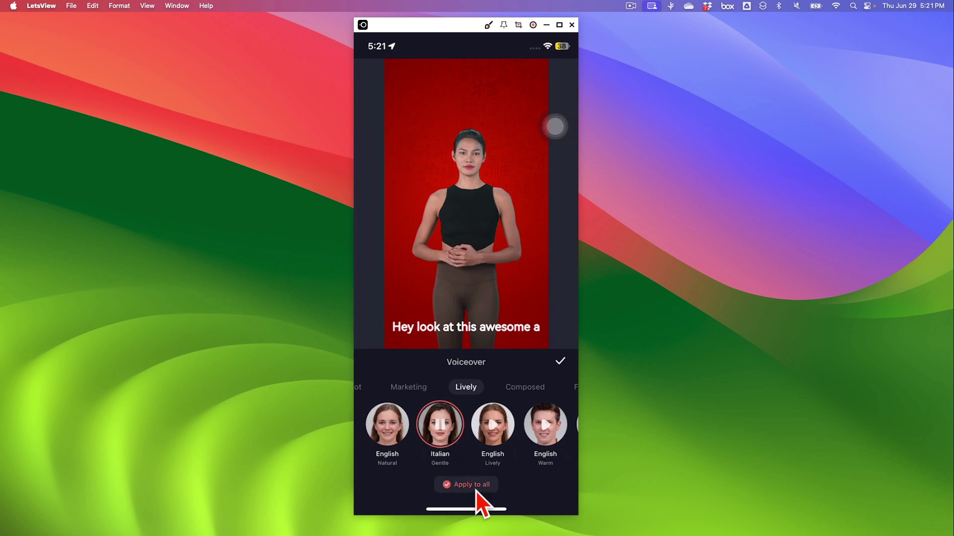
{"action": "left_click", "coordinate": [558, 367]}
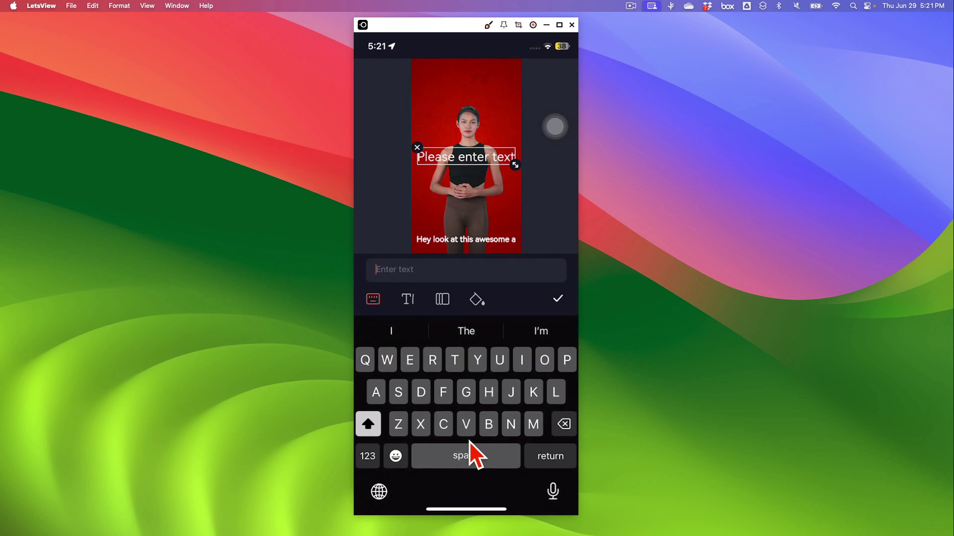
Type 'AI video tool' into the text overlay.
{"action": "type", "text": "AI v"}
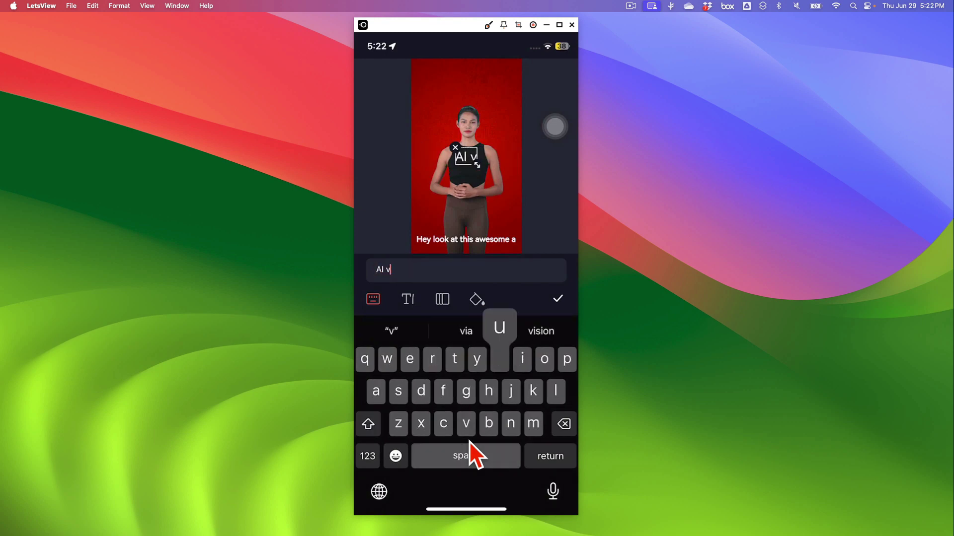
{"action": "type", "text": "ideo tool"}
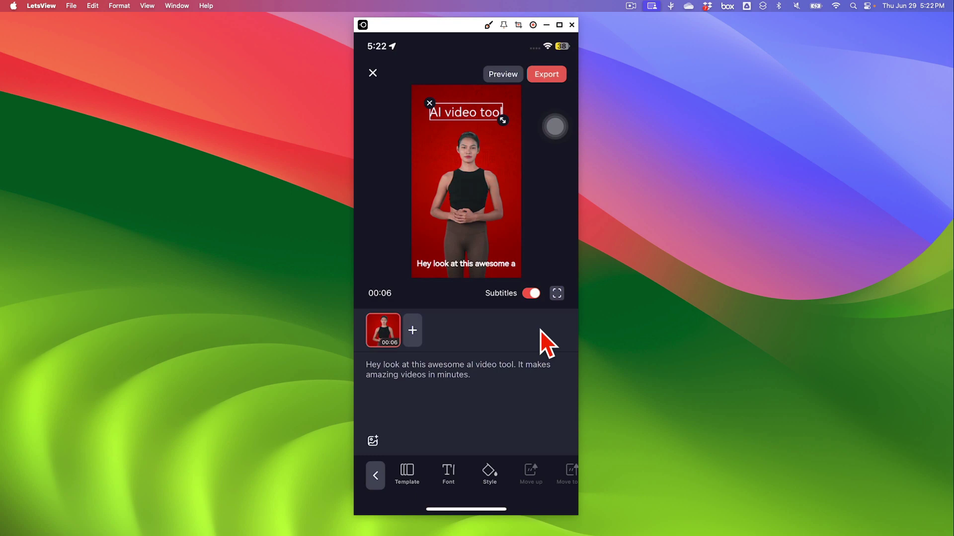
Add the WOW sticker from the Hot sticker grid beneath the title.
{"action": "left_click", "coordinate": [473, 465]}
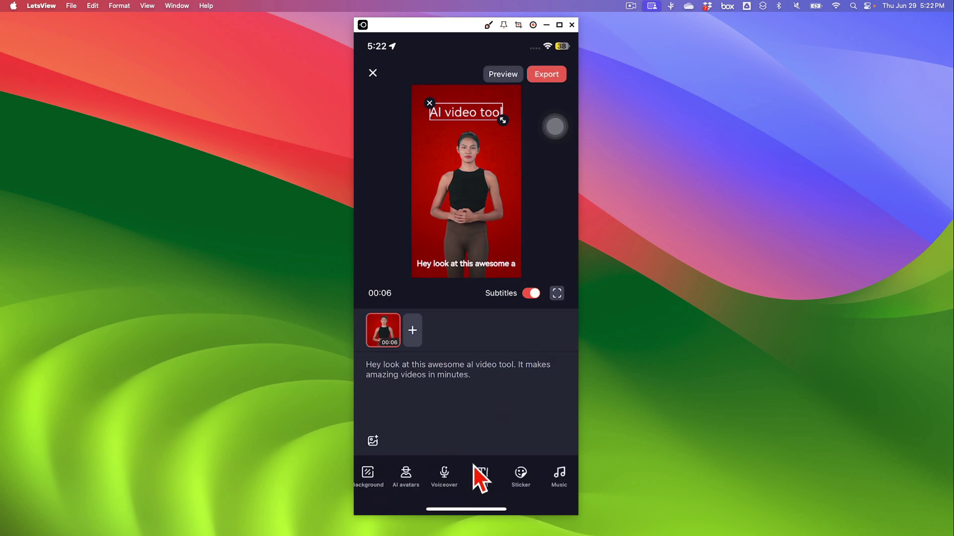
{"action": "left_click", "coordinate": [524, 479]}
{"action": "scroll", "coordinate": [523, 479], "scroll_direction": "down", "scroll_amount": 3}
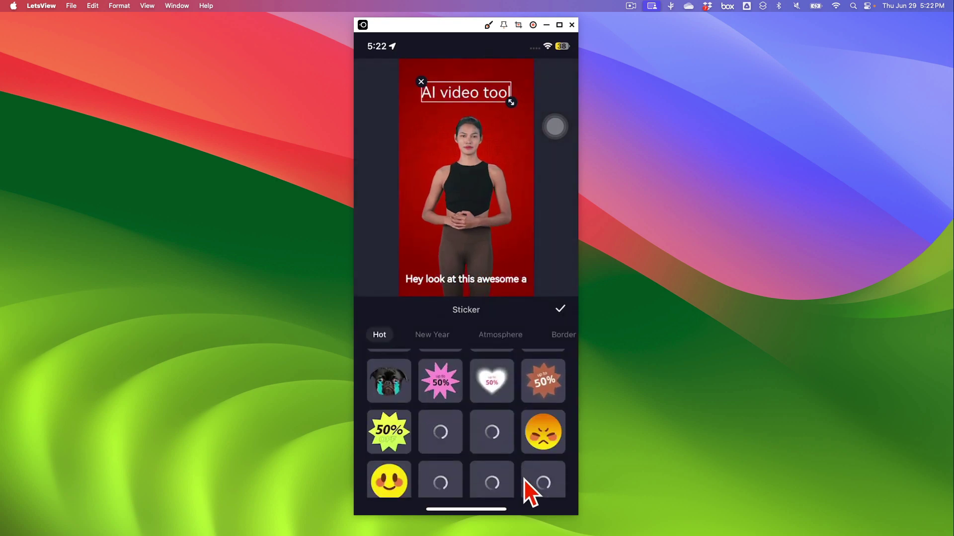
{"action": "scroll", "coordinate": [524, 480], "scroll_direction": "down", "scroll_amount": 5}
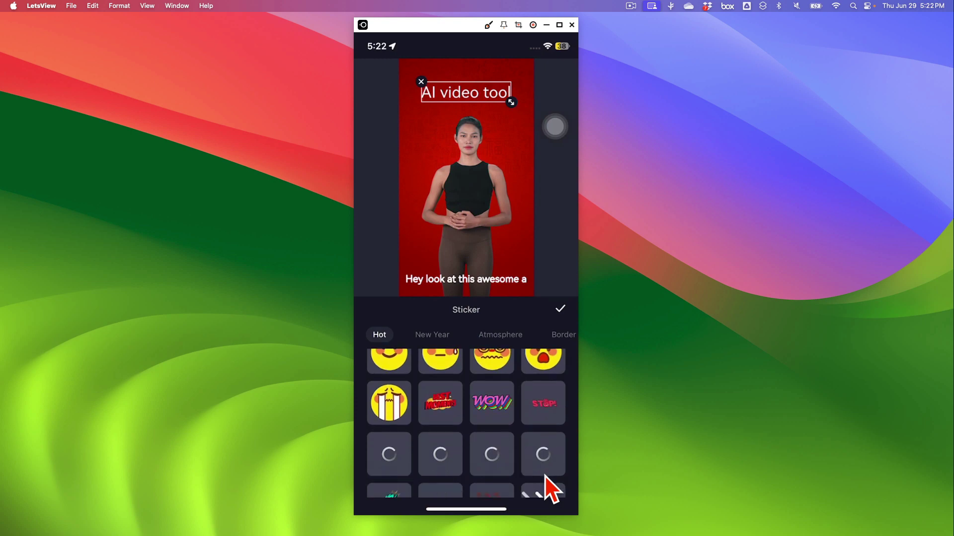
{"action": "scroll", "coordinate": [552, 491], "scroll_direction": "down", "scroll_amount": 1}
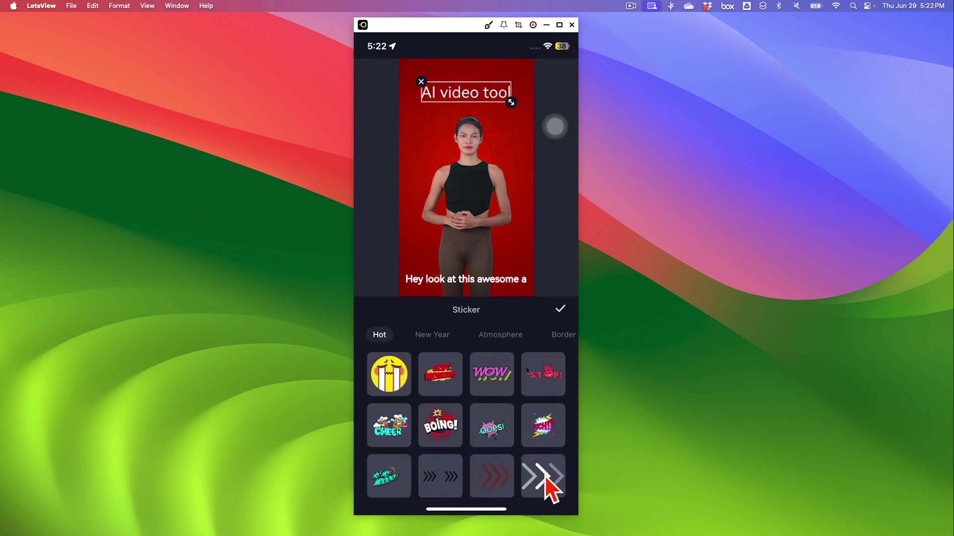
{"action": "scroll", "coordinate": [546, 477], "scroll_direction": "up", "scroll_amount": 1}
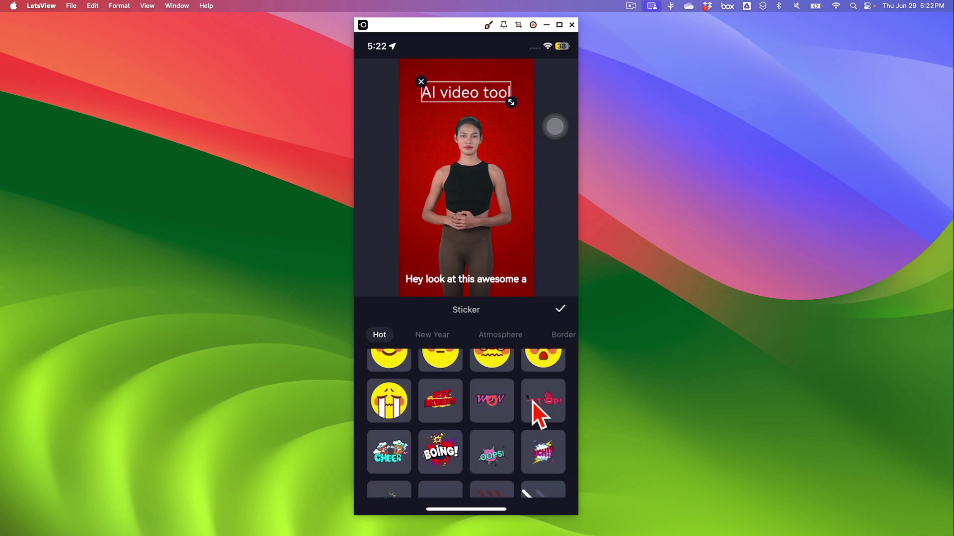
{"action": "left_click", "coordinate": [498, 416]}
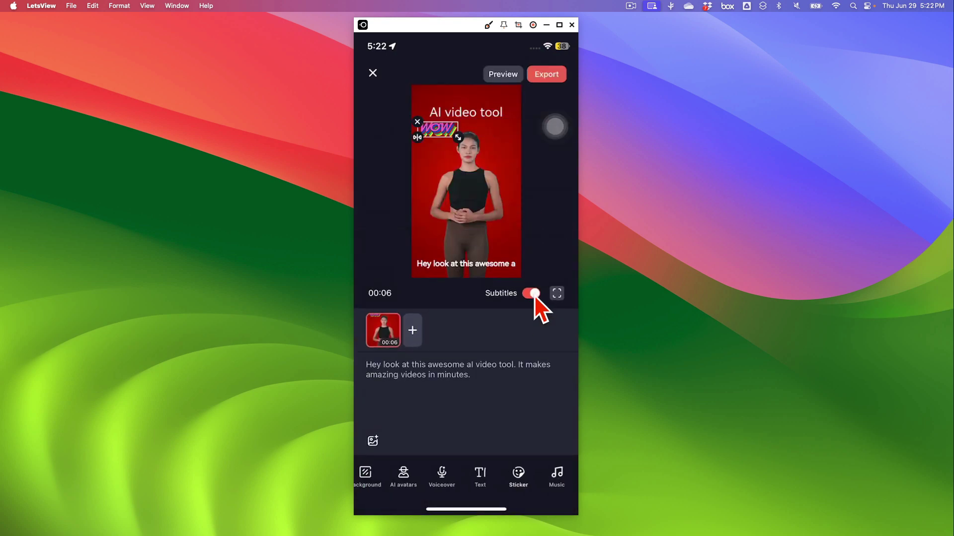
{"action": "left_click", "coordinate": [564, 484]}
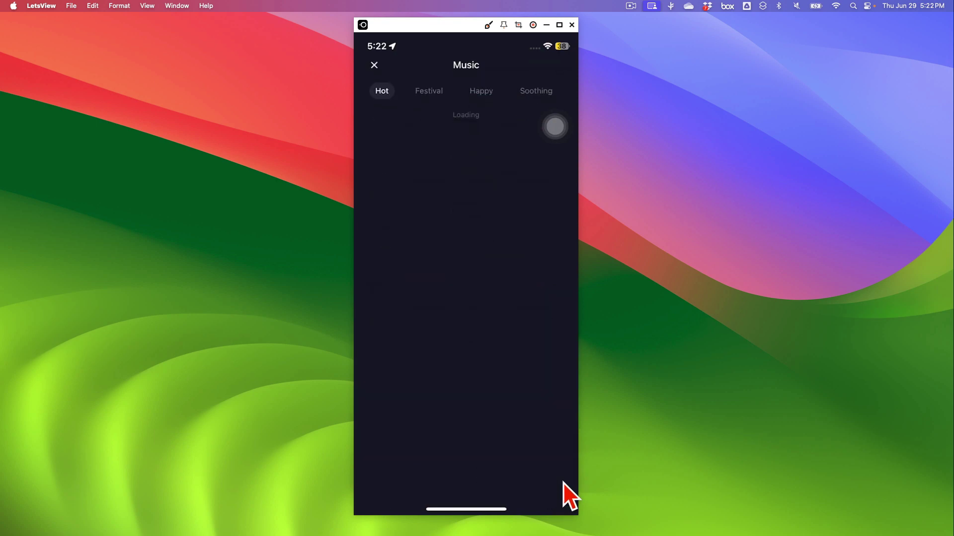
{"action": "scroll", "coordinate": [564, 484], "scroll_direction": "down", "scroll_amount": 5}
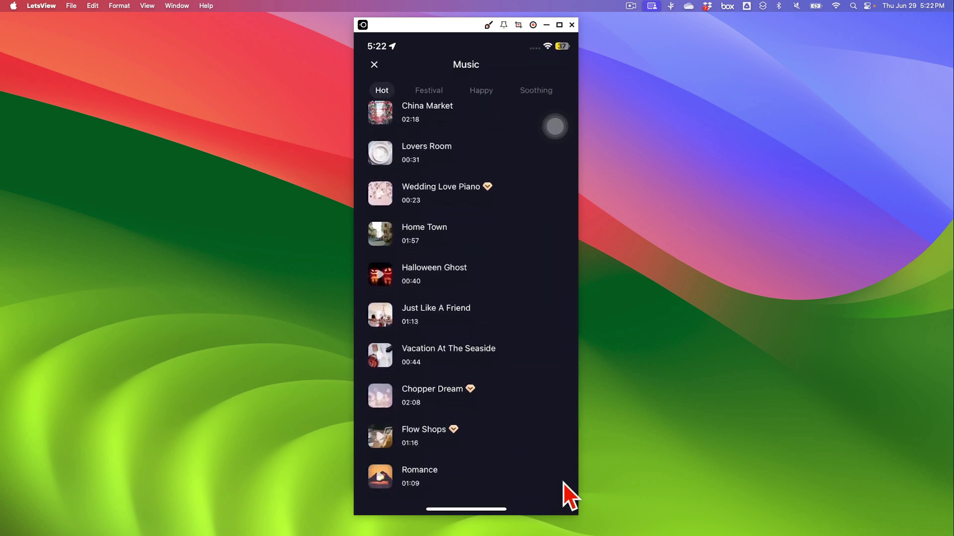
{"action": "scroll", "coordinate": [564, 484], "scroll_direction": "up", "scroll_amount": 7}
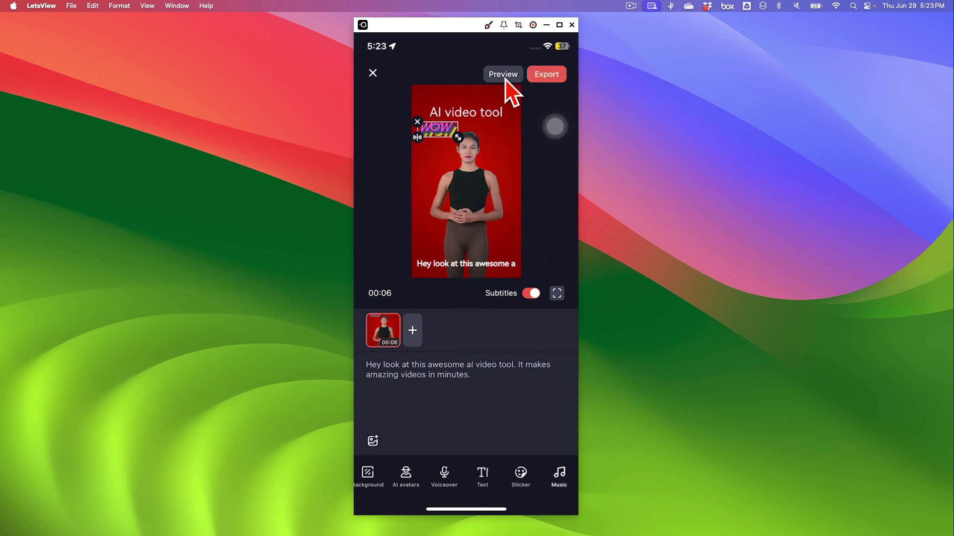
Export the finished avatar video and let it render into My Creations.
{"action": "left_click", "coordinate": [561, 85]}
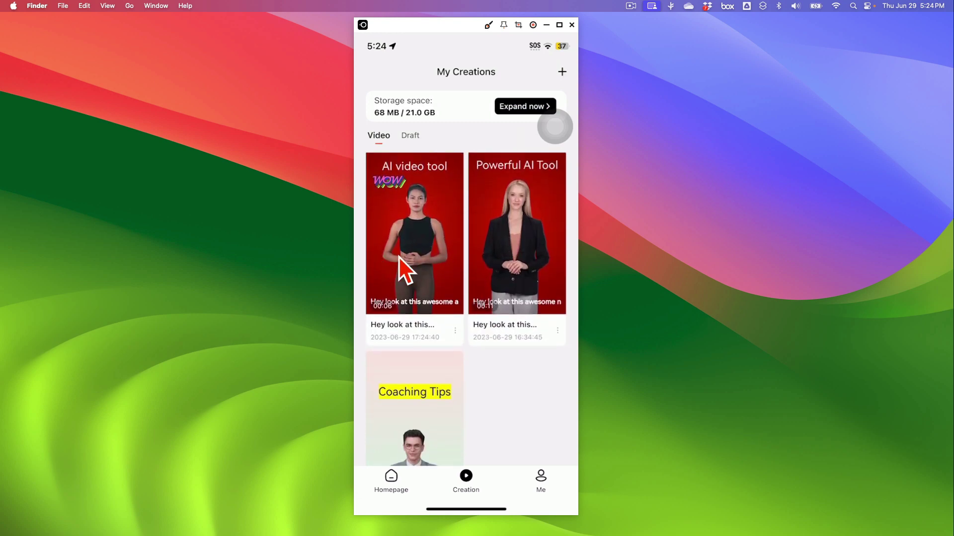
{"action": "left_click", "coordinate": [395, 250]}
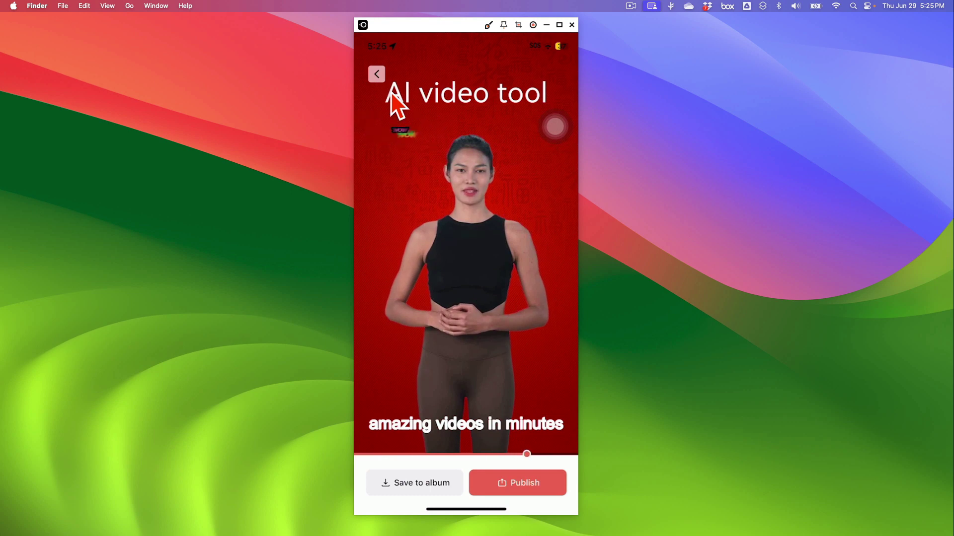
{"action": "left_click", "coordinate": [376, 74]}
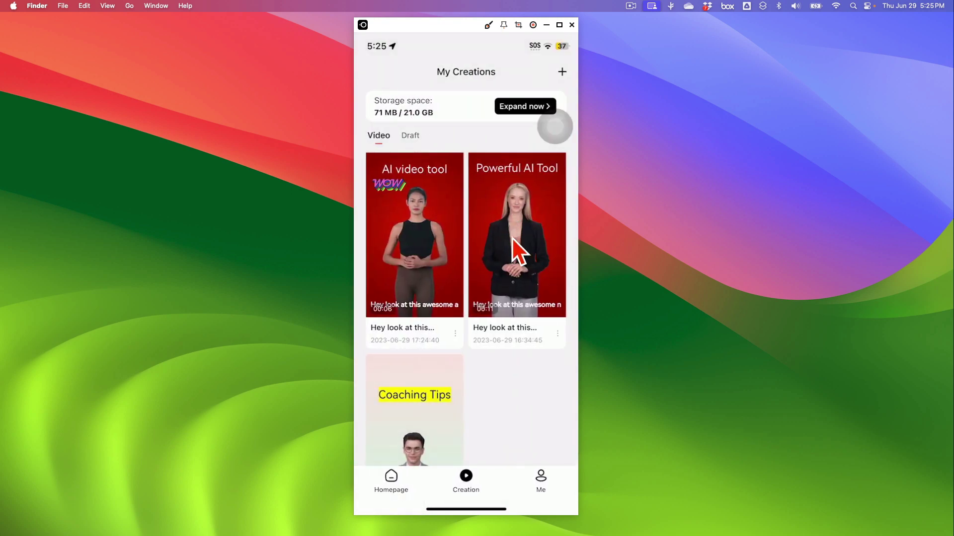
{"action": "left_click", "coordinate": [530, 258]}
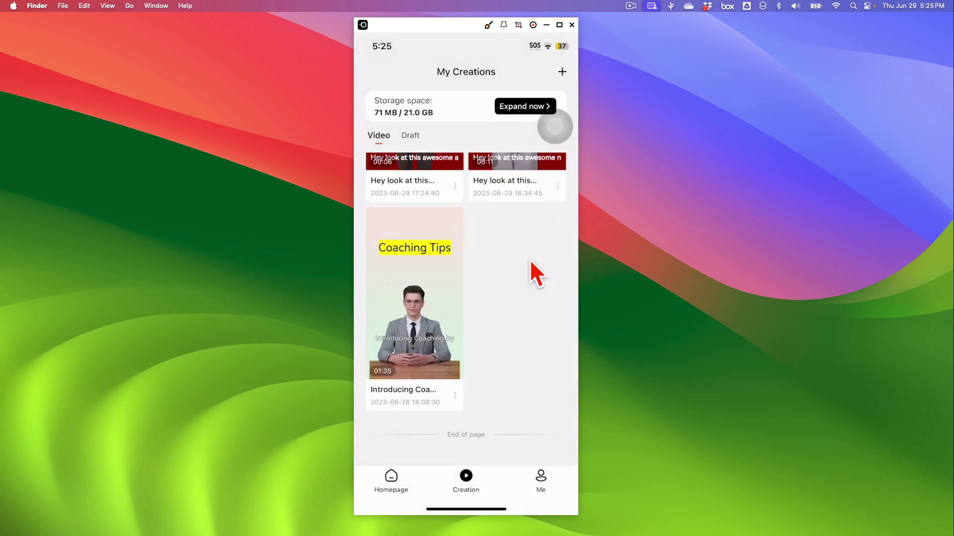
Play the Coaching Tips video from My Creations.
{"action": "left_click", "coordinate": [472, 341]}
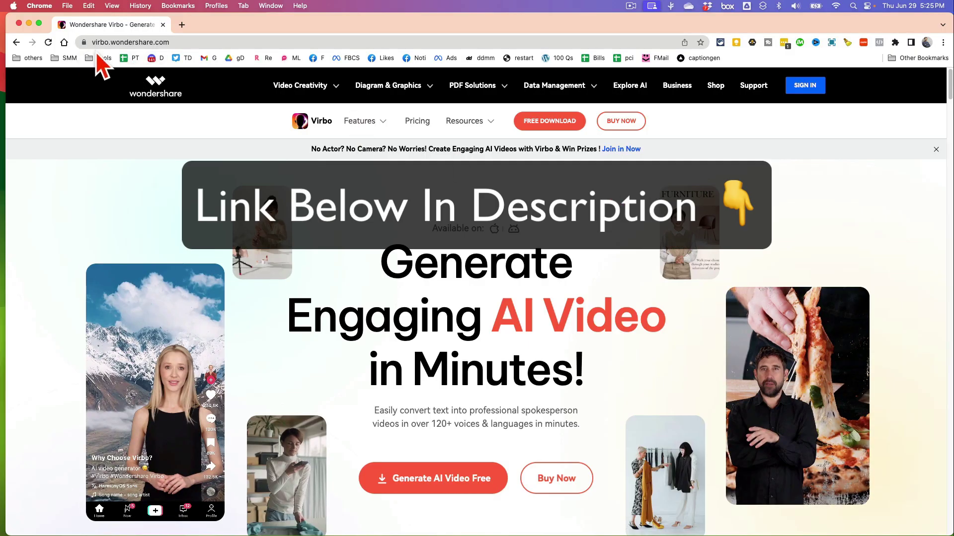
{"action": "left_click", "coordinate": [194, 42]}
{"action": "scroll", "coordinate": [284, 239], "scroll_direction": "down", "scroll_amount": 3}
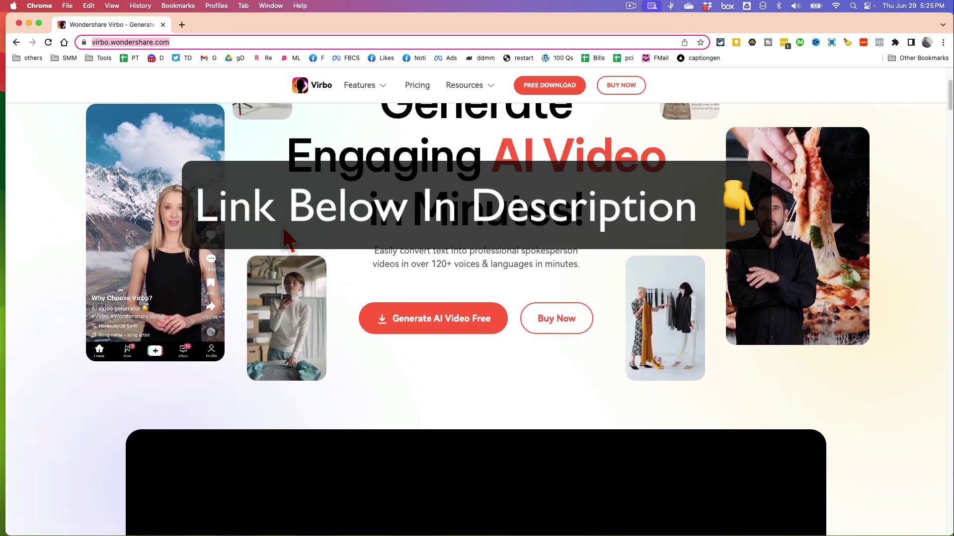
{"action": "scroll", "coordinate": [551, 272], "scroll_direction": "up", "scroll_amount": 2}
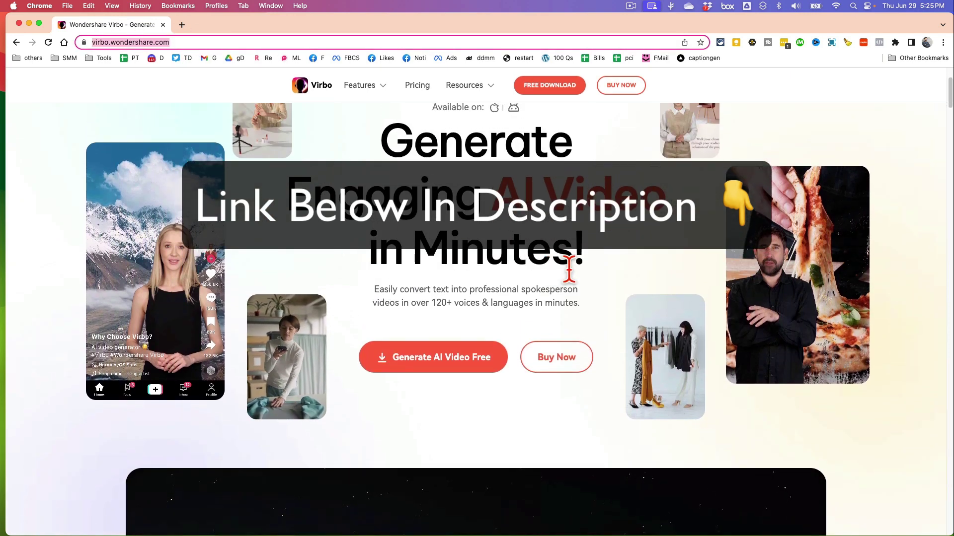